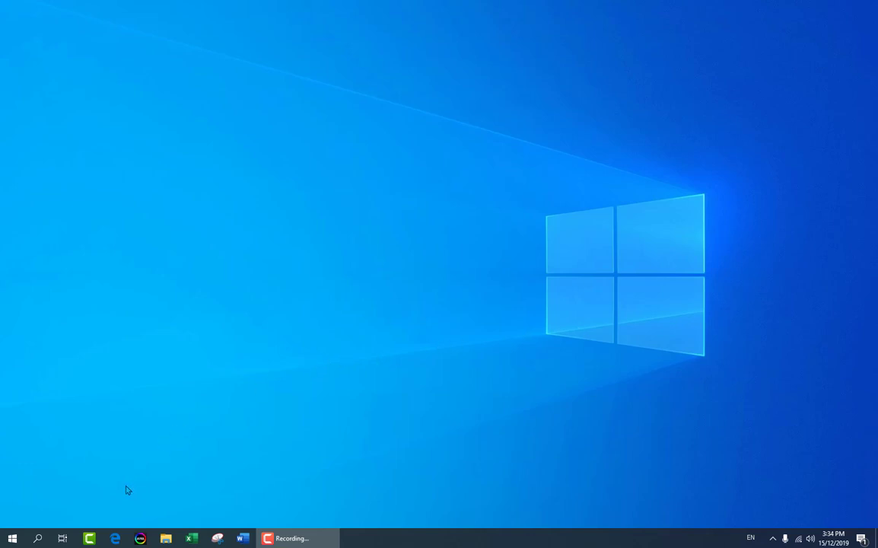
# Launch Microsoft Edge from the taskbar so its Start page news feed appears
pyautogui.click(115, 538)
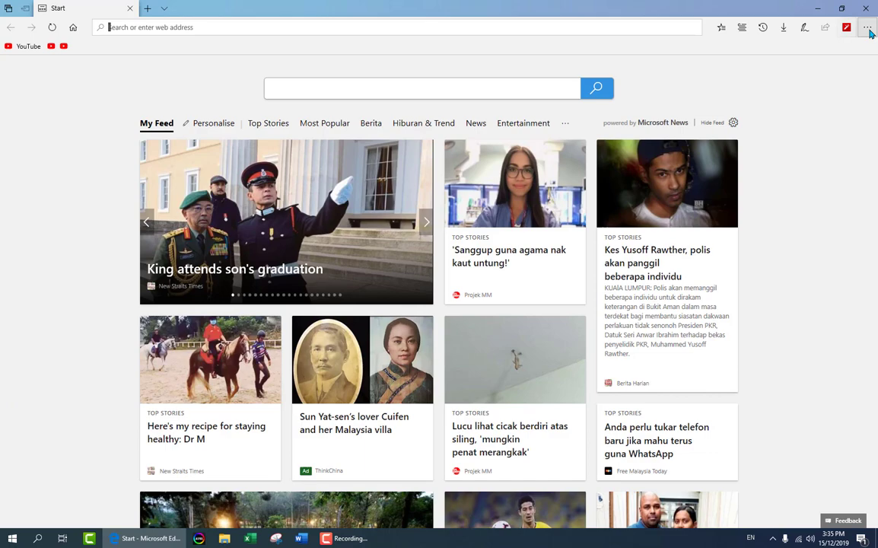
pyautogui.hotkey('alt', 'x')
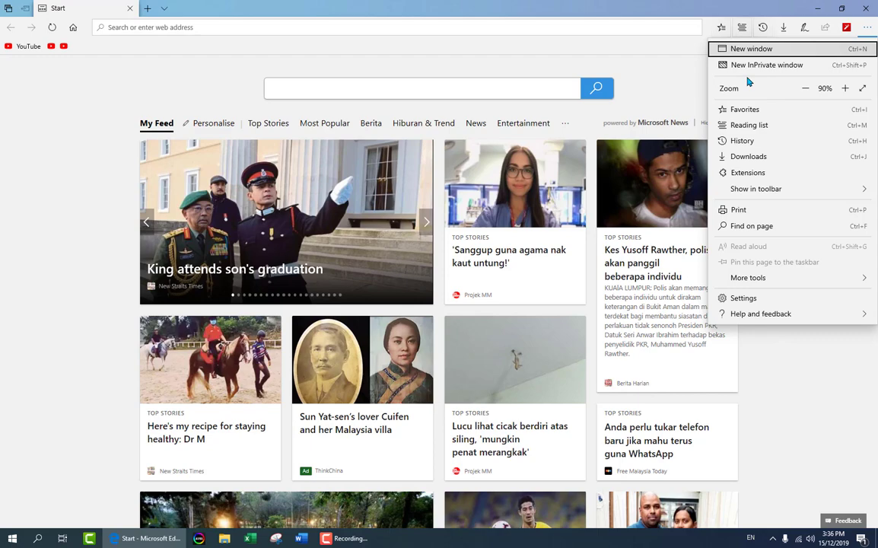
pyautogui.click(761, 298)
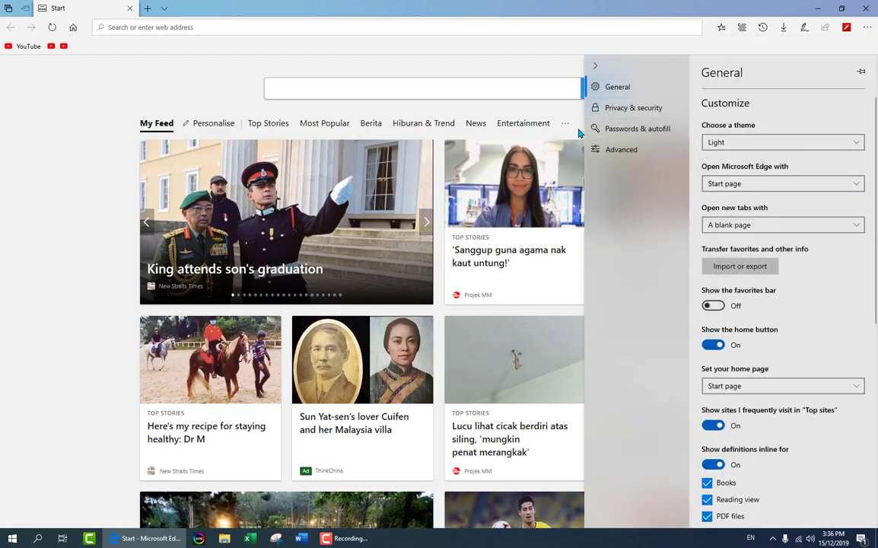
pyautogui.click(623, 148)
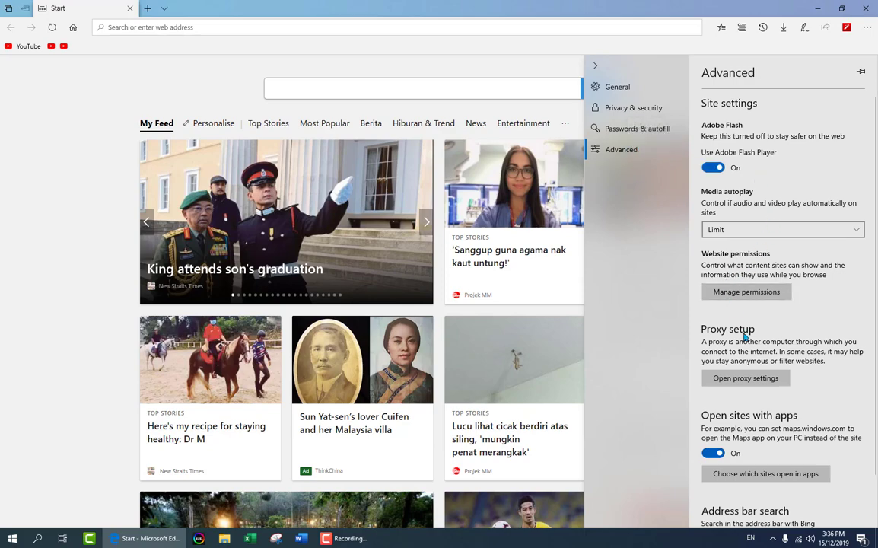
pyautogui.scroll(-2, 745, 336)
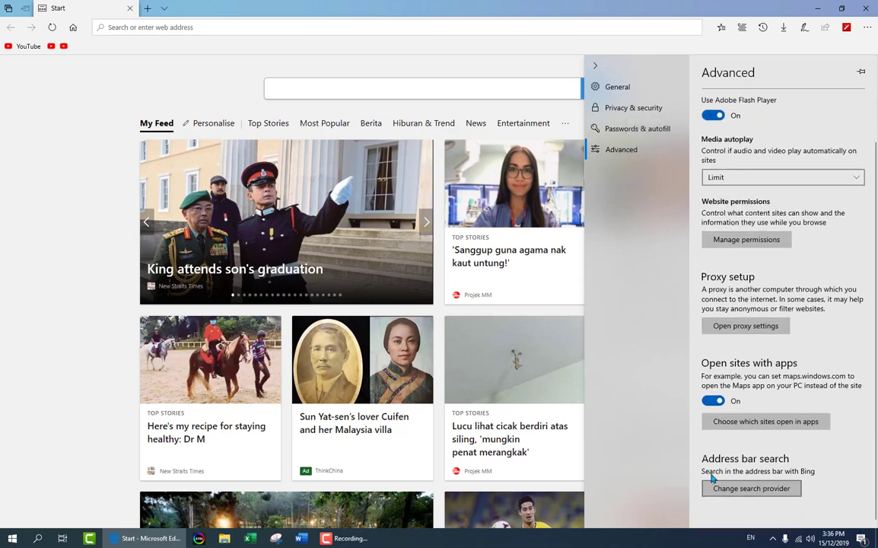
pyautogui.click(760, 490)
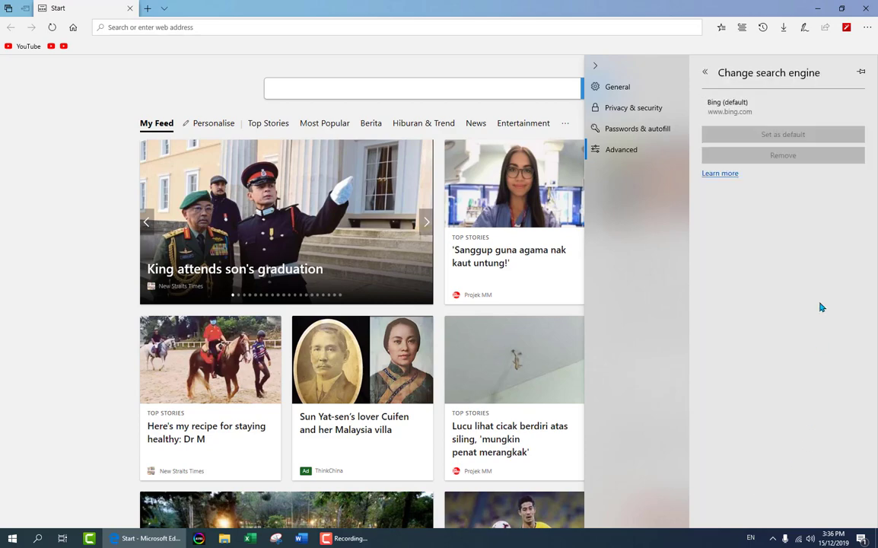
pyautogui.click(728, 111)
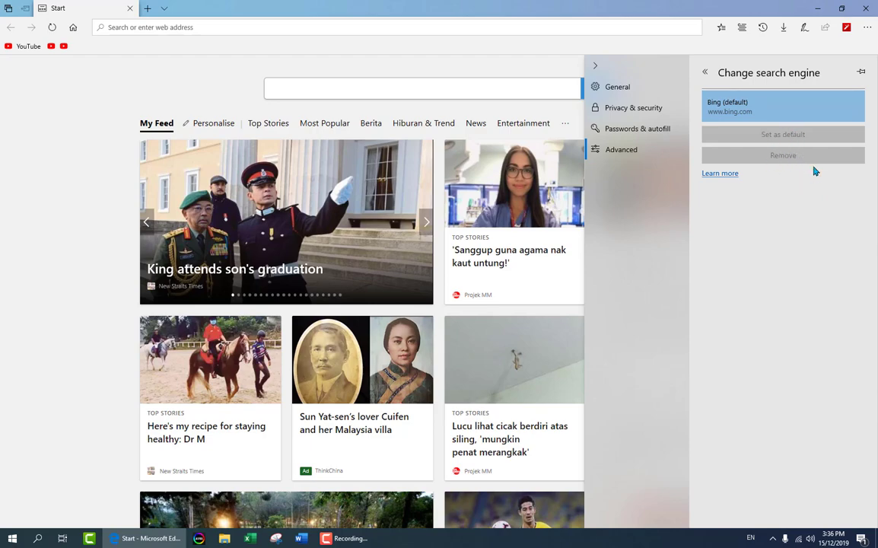
pyautogui.click(301, 92)
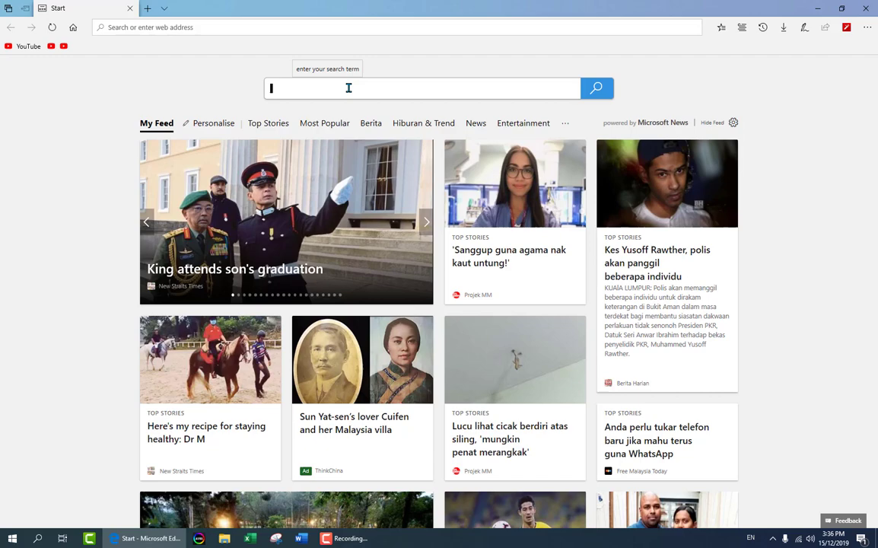
# Search Bing for 'gooogle.com' and open the Google result at google.com.my
pyautogui.write('gooogl')
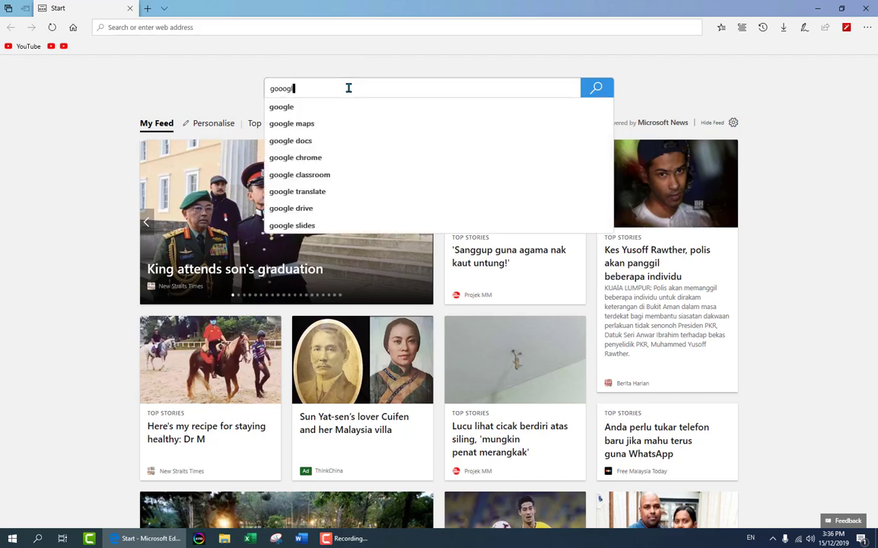
pyautogui.write('e.com')
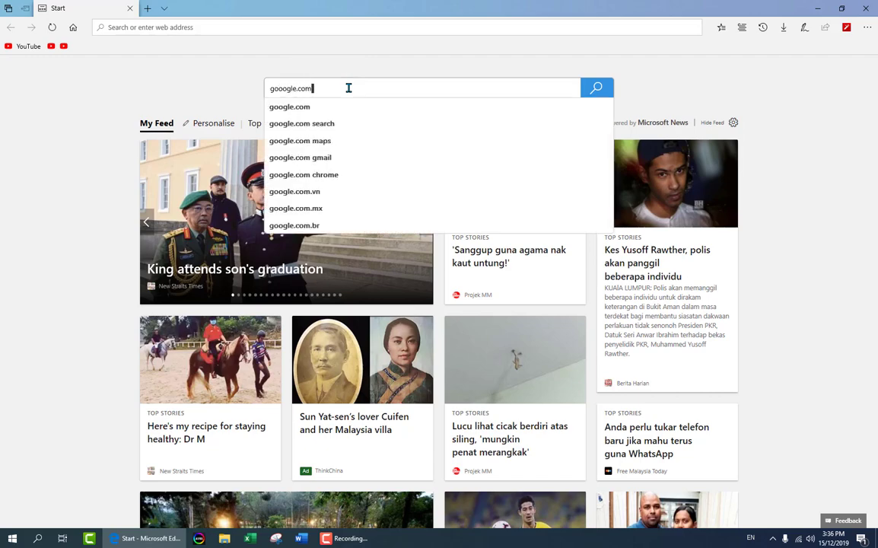
pyautogui.press('Return')
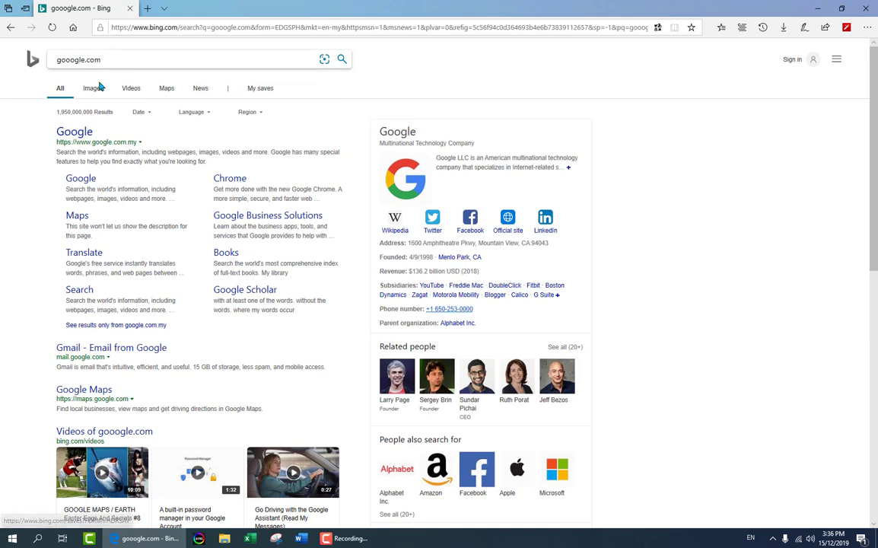
pyautogui.click(73, 138)
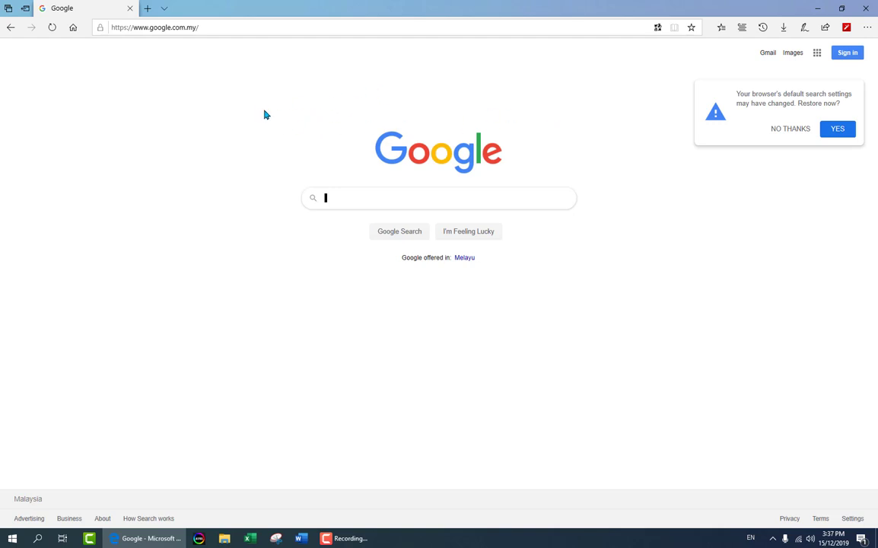
# Go to Settings > Advanced > Change search provider to see Google Search alongside Bing
pyautogui.click(868, 28)
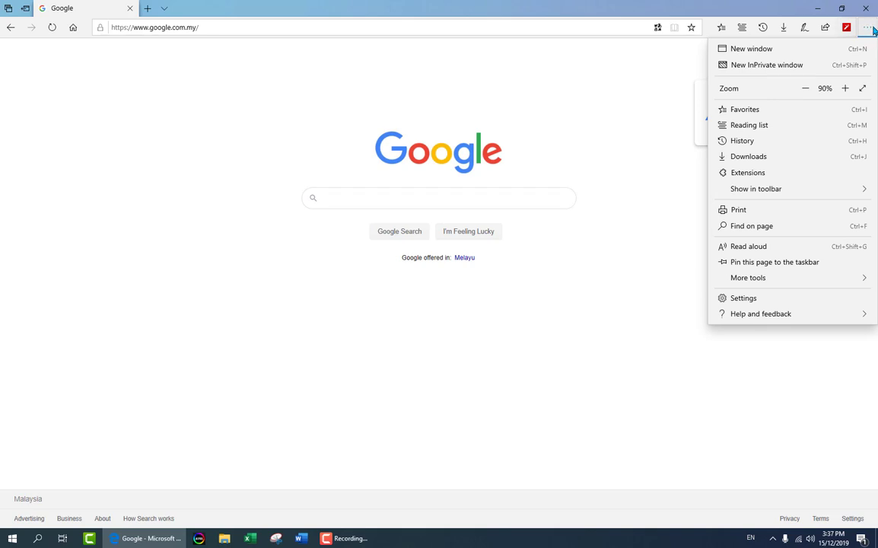
pyautogui.click(744, 298)
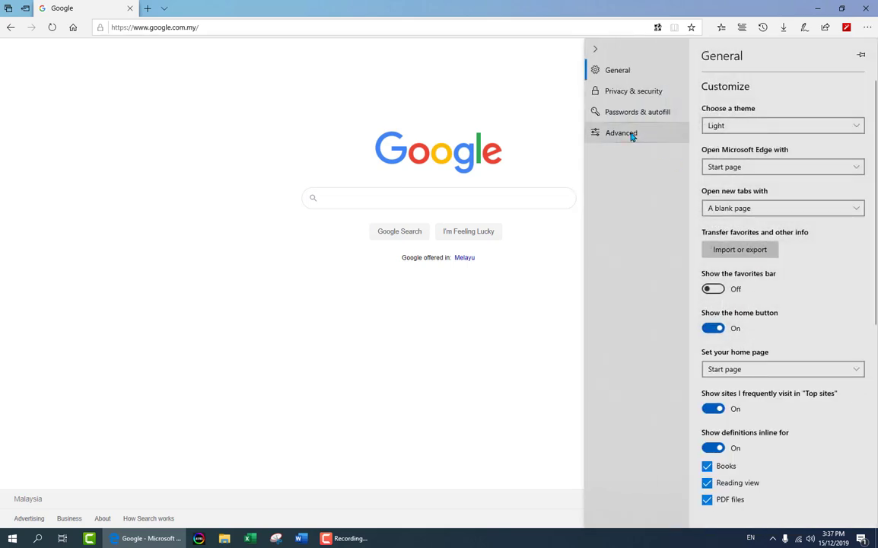
pyautogui.click(622, 134)
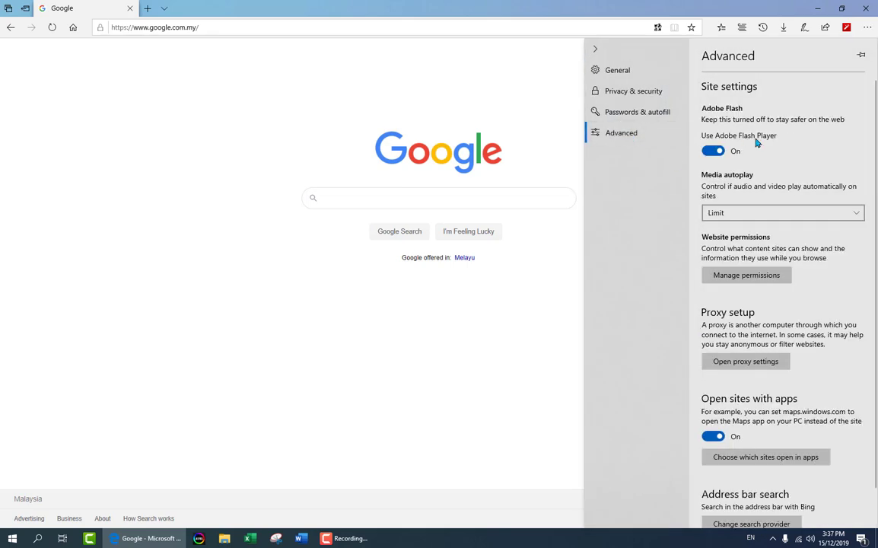
pyautogui.scroll(-1, 776, 297)
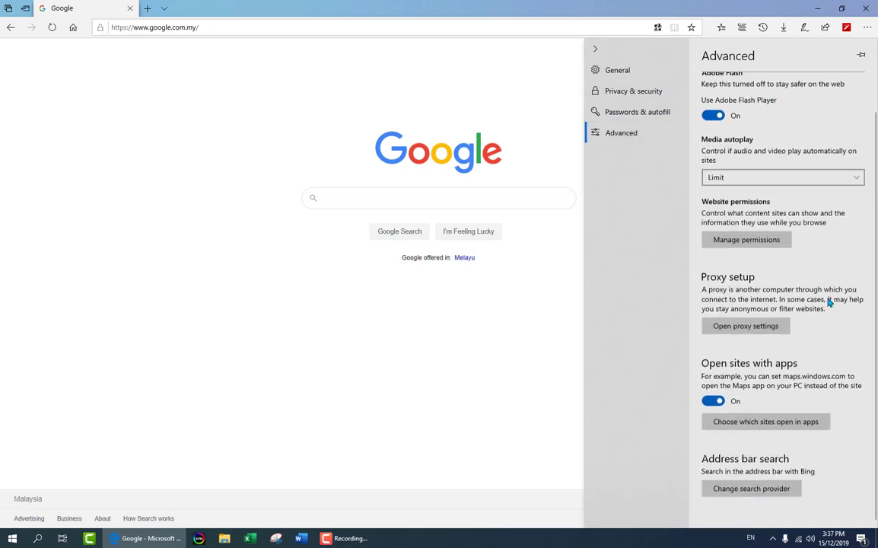
pyautogui.click(760, 494)
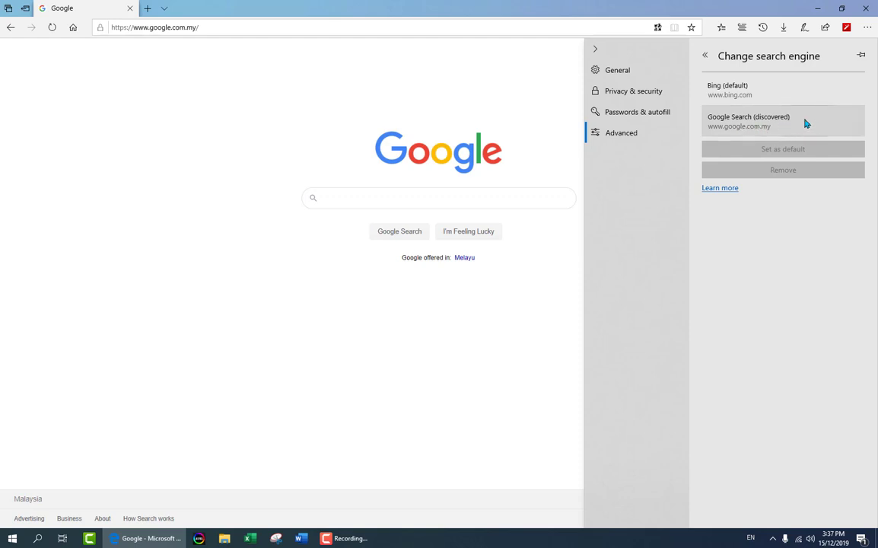
# Make Google Search the default address-bar search engine, then return to General settings
pyautogui.click(780, 124)
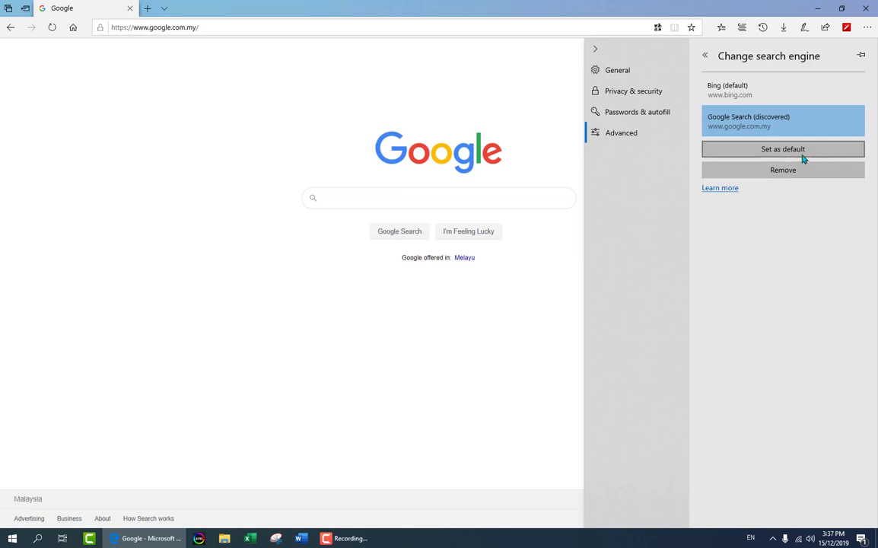
pyautogui.click(735, 91)
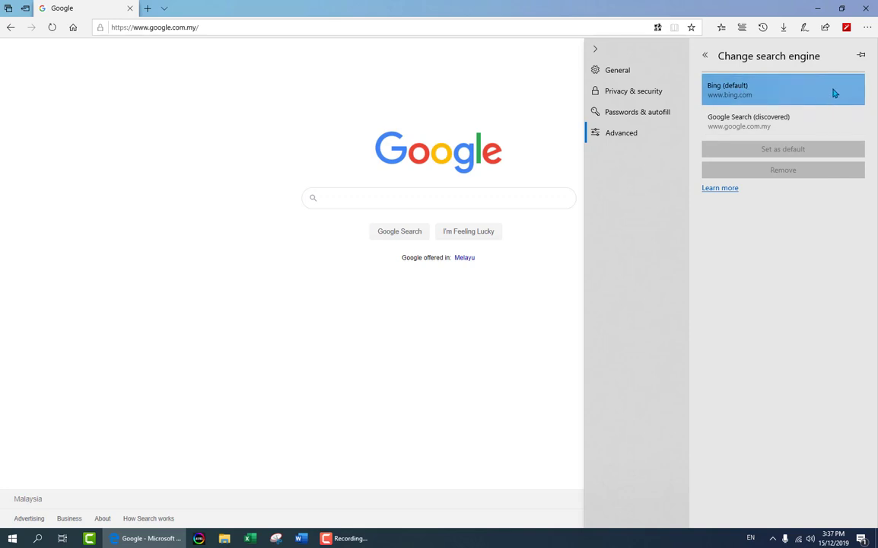
pyautogui.click(747, 124)
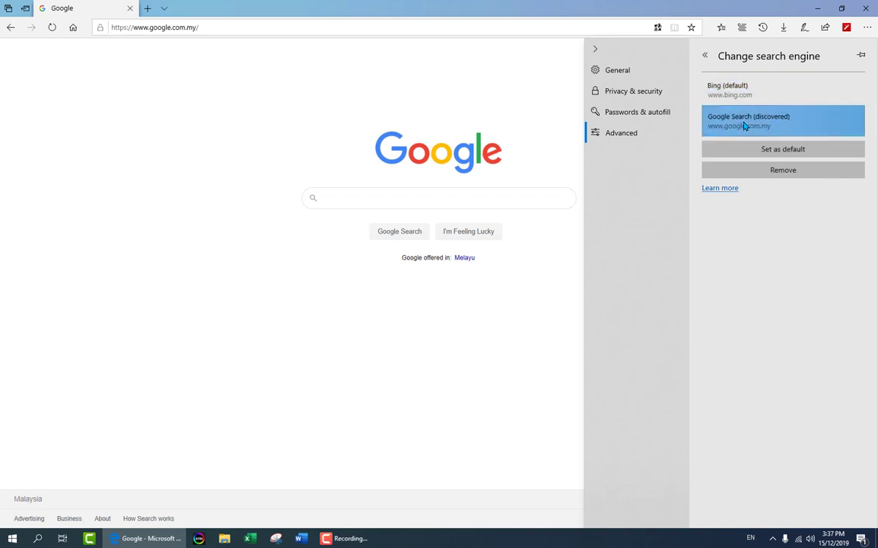
pyautogui.click(810, 152)
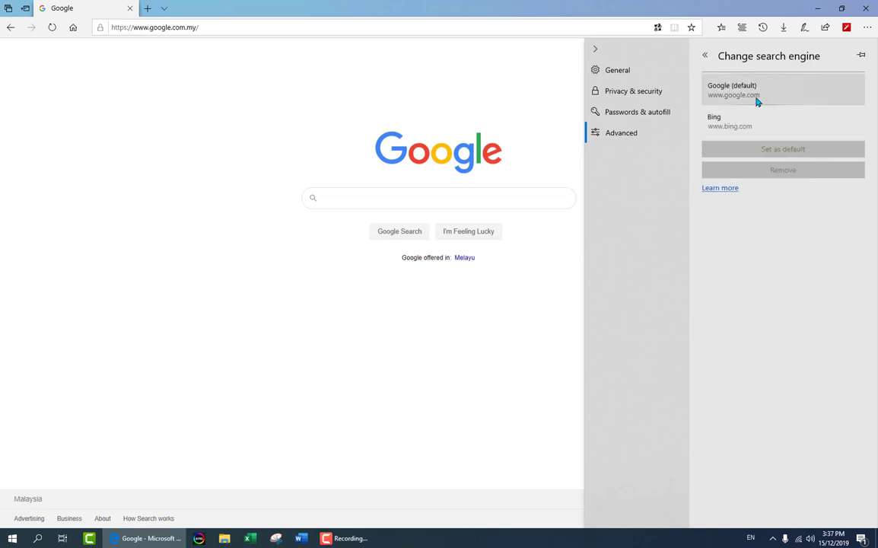
pyautogui.click(753, 98)
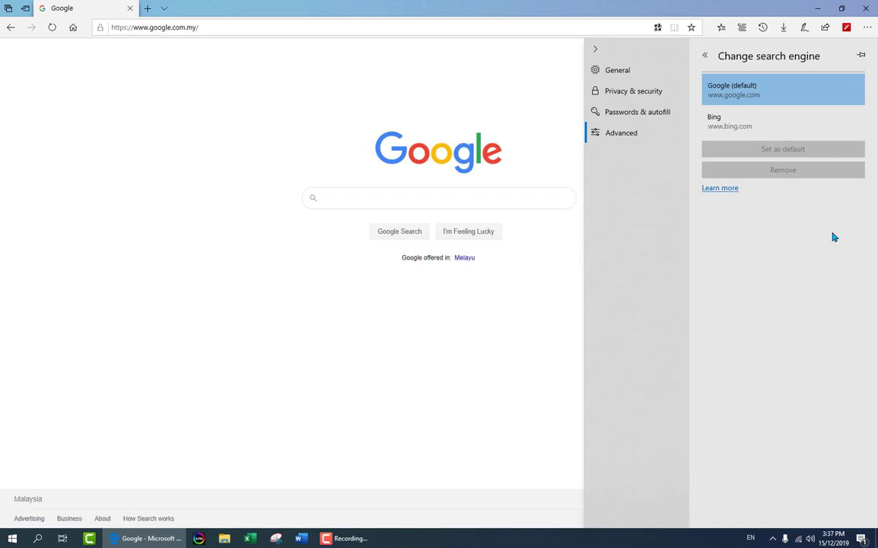
pyautogui.click(737, 129)
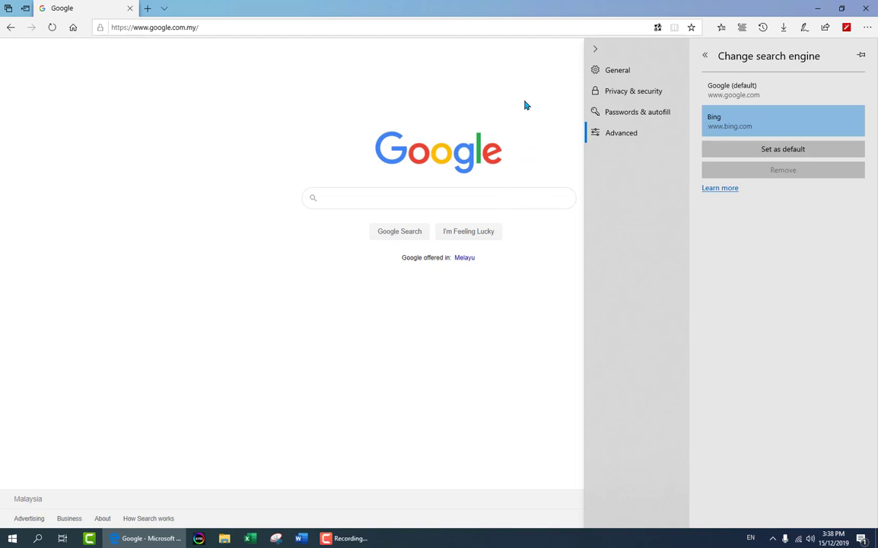
pyautogui.click(622, 71)
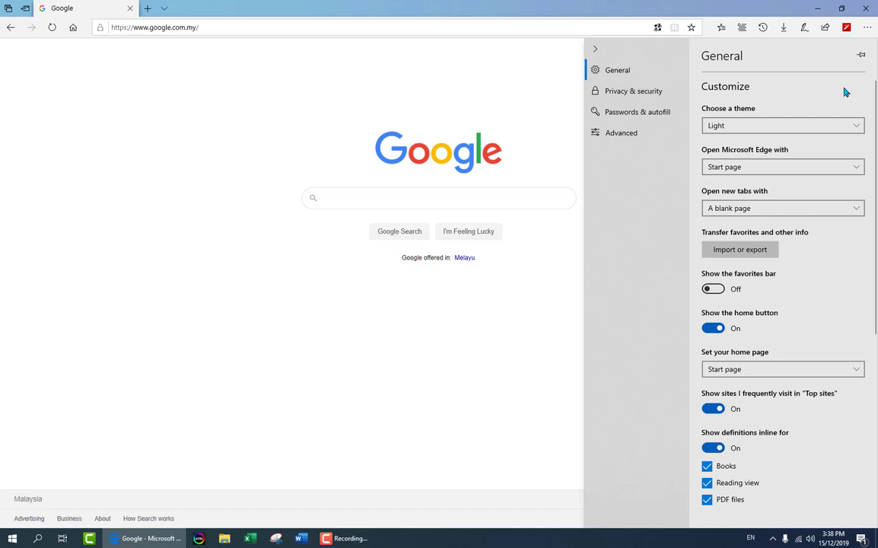
pyautogui.click(858, 170)
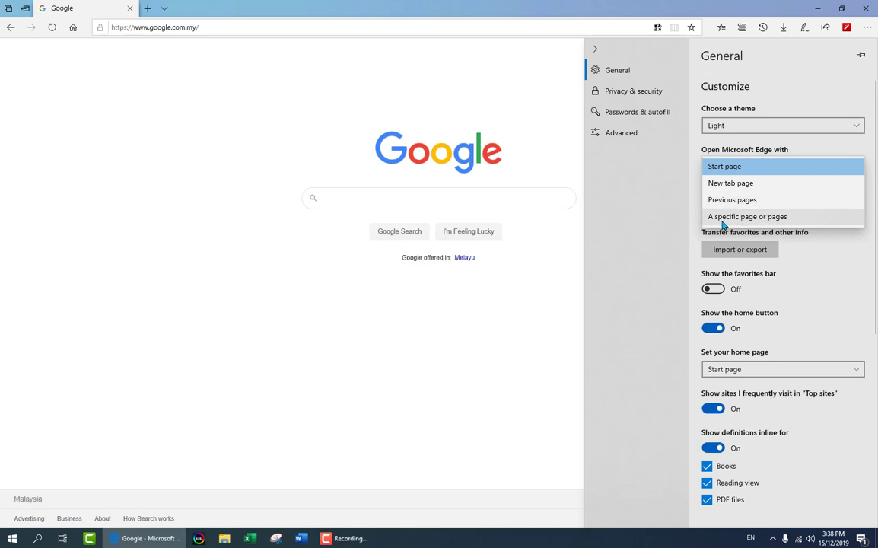
pyautogui.click(773, 219)
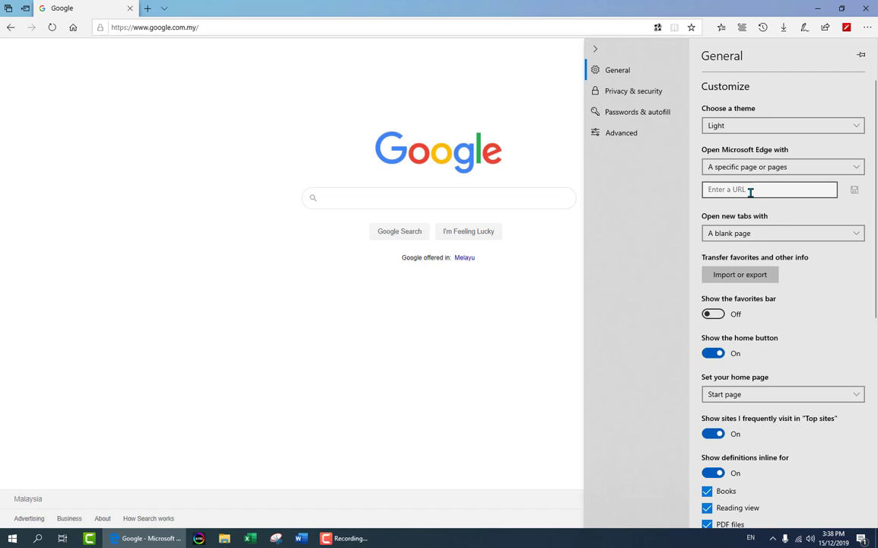
pyautogui.click(750, 192)
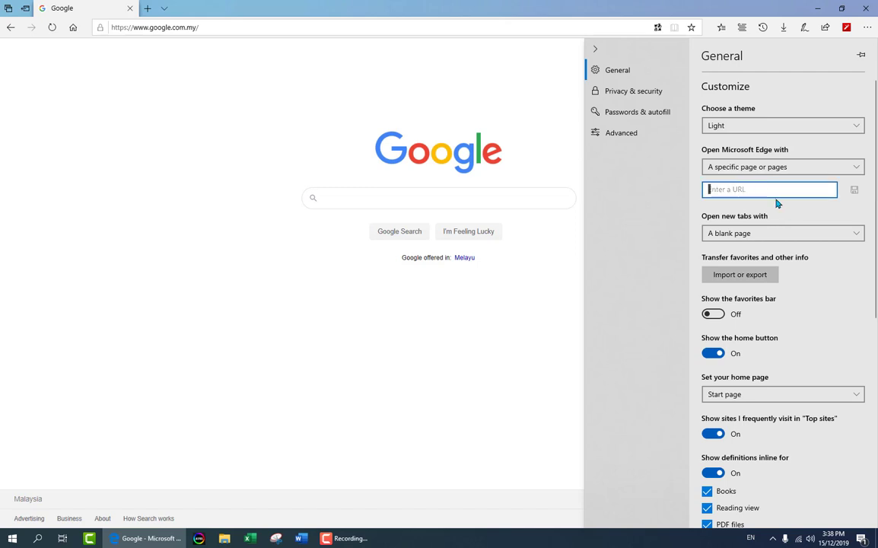
pyautogui.write('goog')
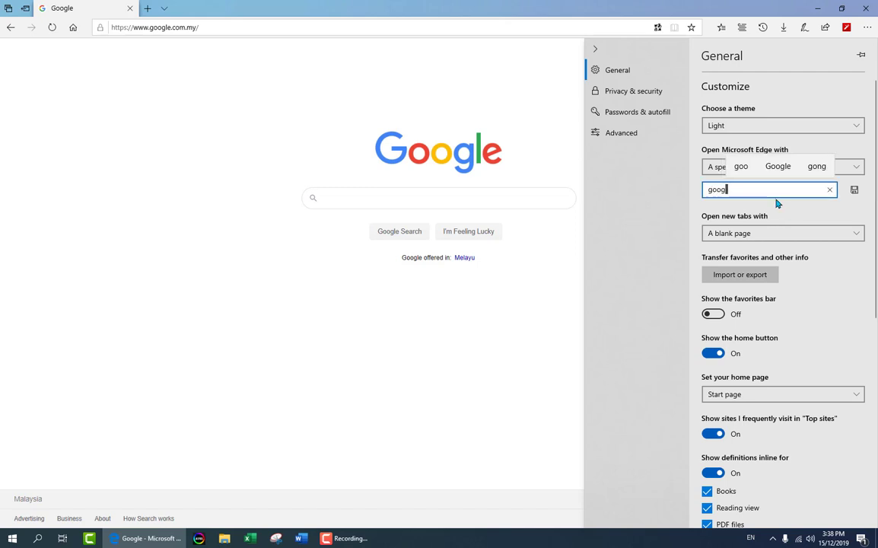
pyautogui.write('le.com')
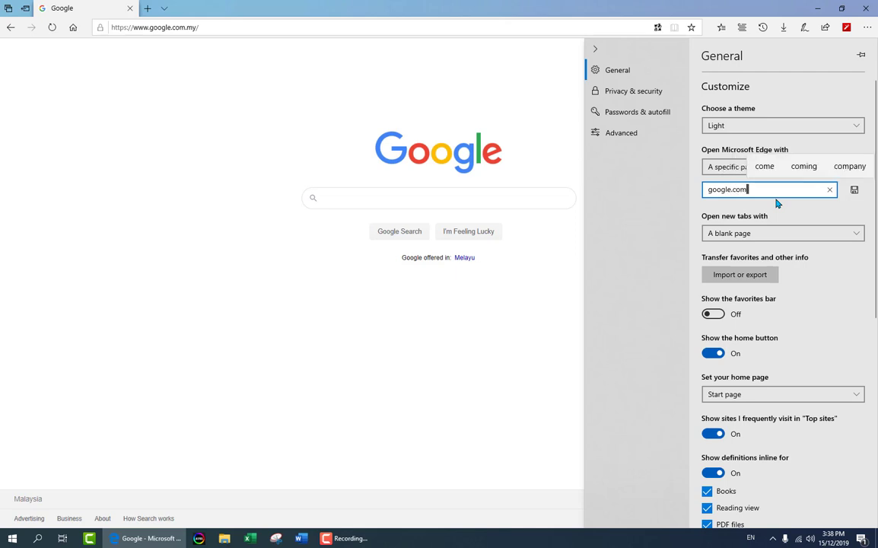
pyautogui.click(855, 191)
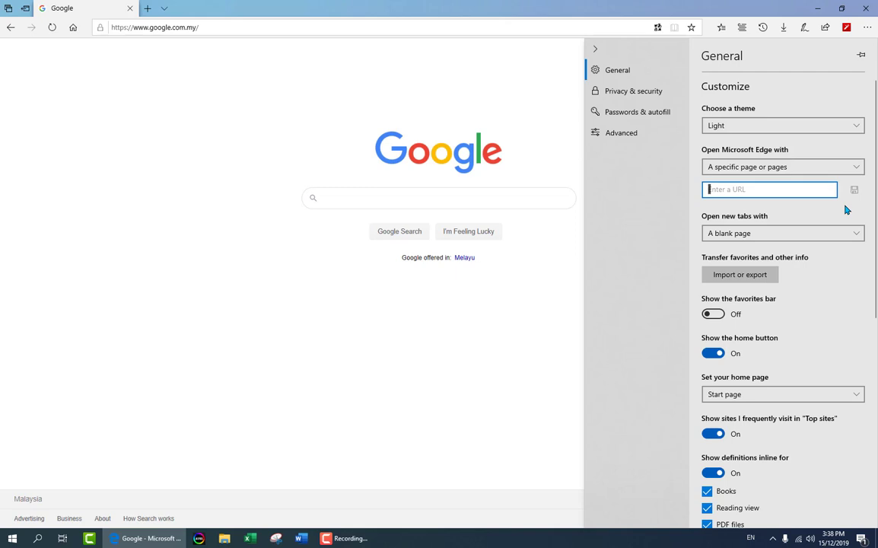
pyautogui.write('googl')
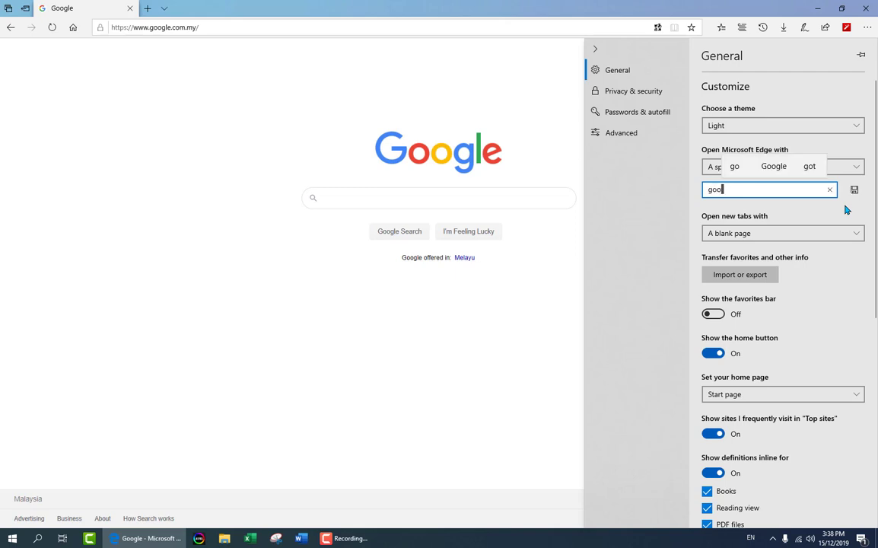
pyautogui.write('e')
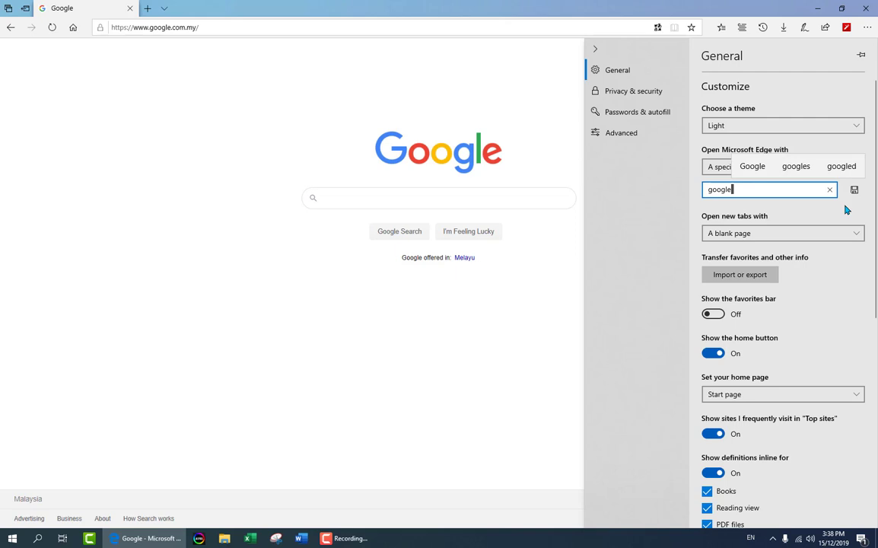
pyautogui.write('.com')
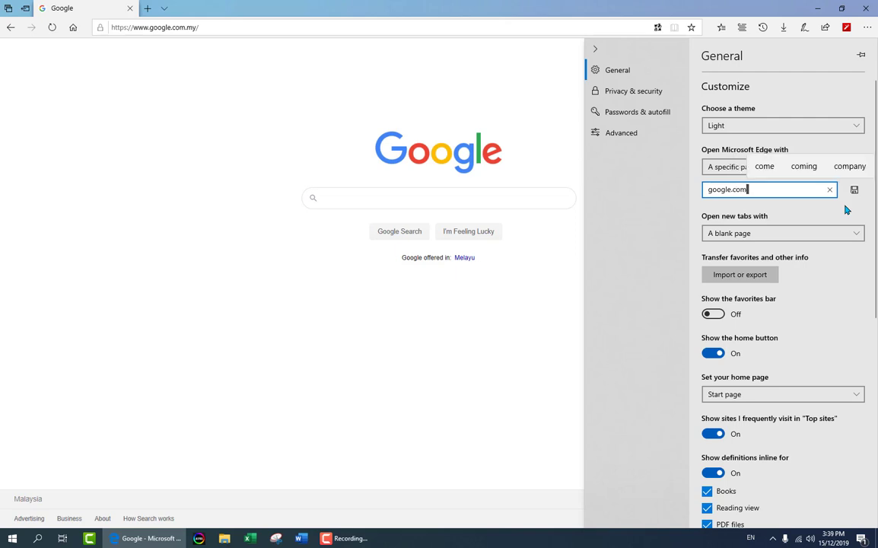
pyautogui.click(854, 190)
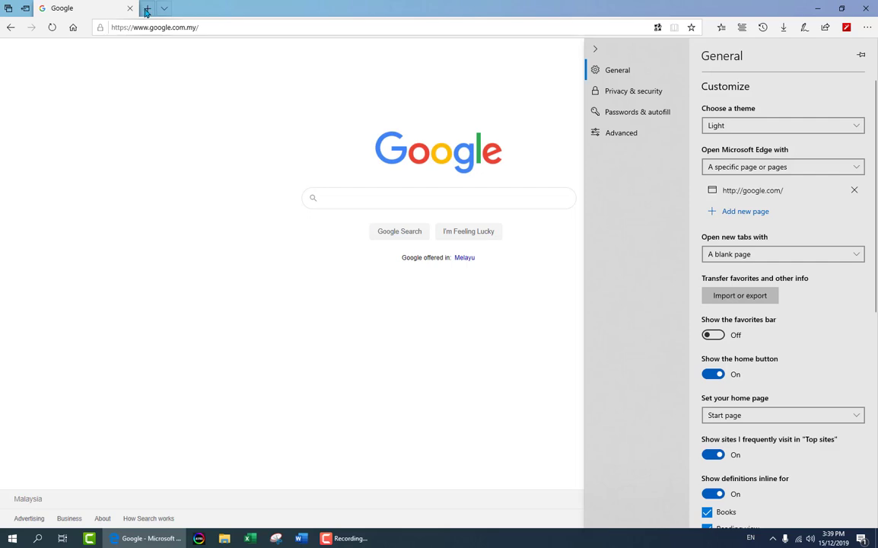
pyautogui.click(146, 9)
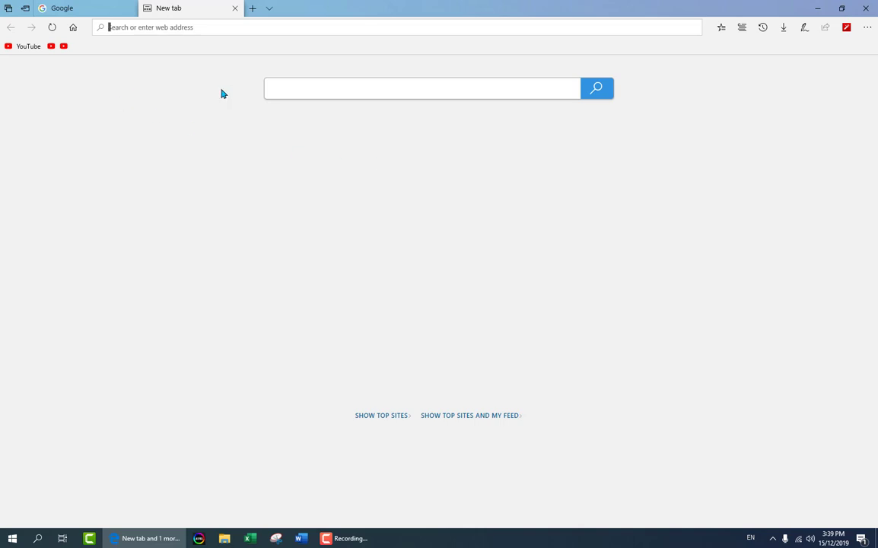
pyautogui.click(234, 8)
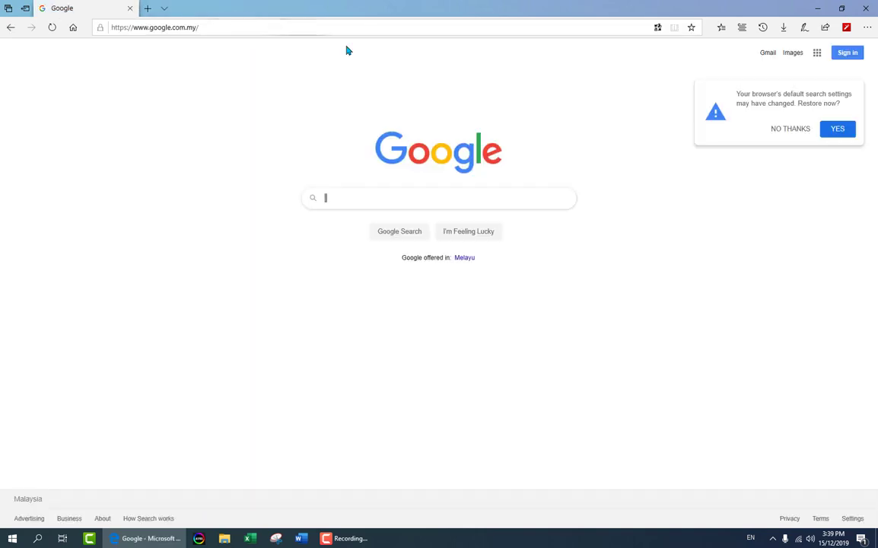
pyautogui.click(867, 28)
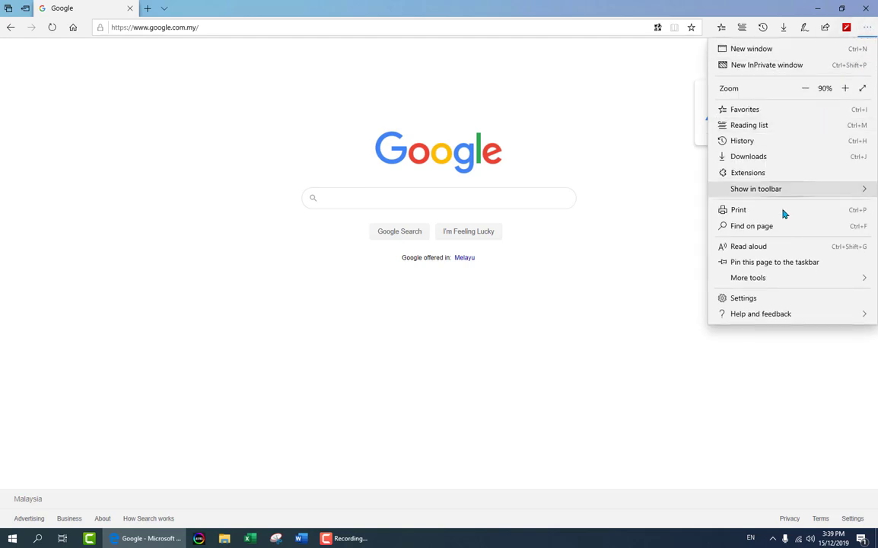
pyautogui.click(751, 299)
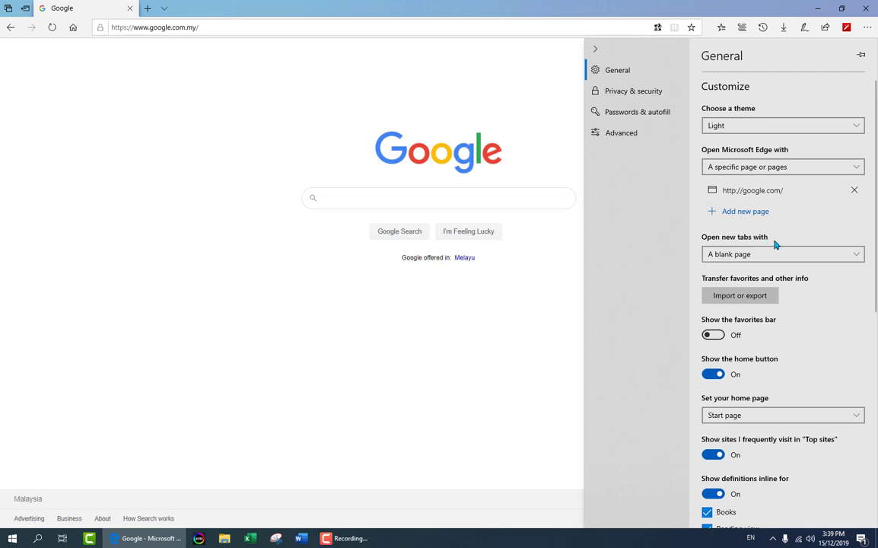
# Switch 'Open new tabs with' from a blank page to Top sites
pyautogui.click(855, 255)
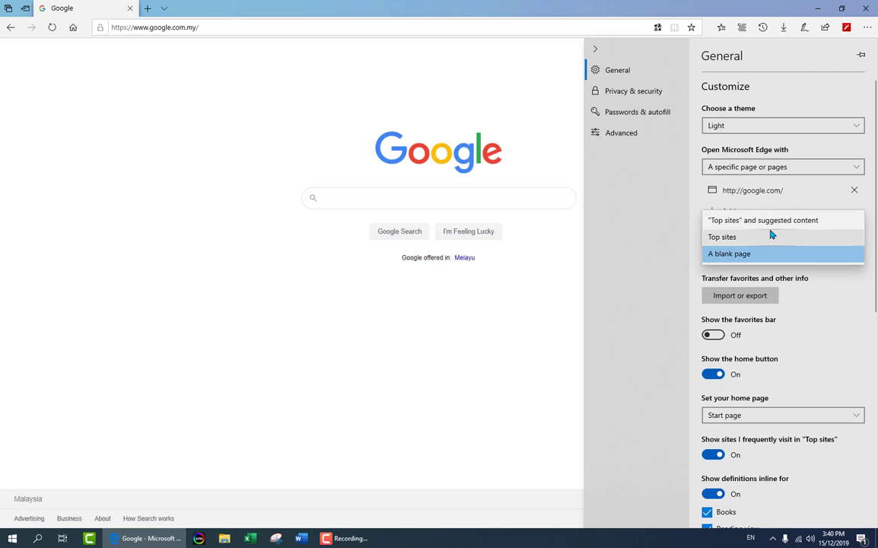
pyautogui.click(726, 240)
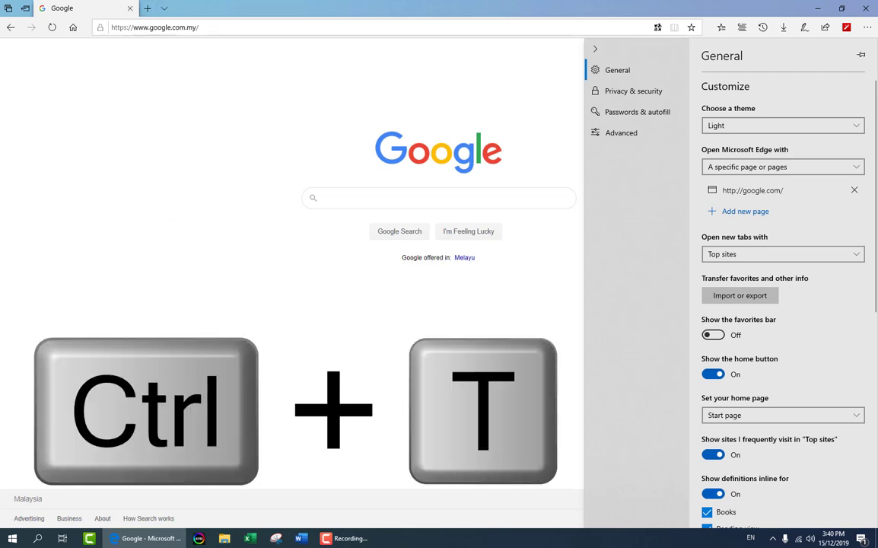
# Open a new tab and remove the Booking.com and Agoda tiles from Top sites
pyautogui.hotkey('ctrl', 't')
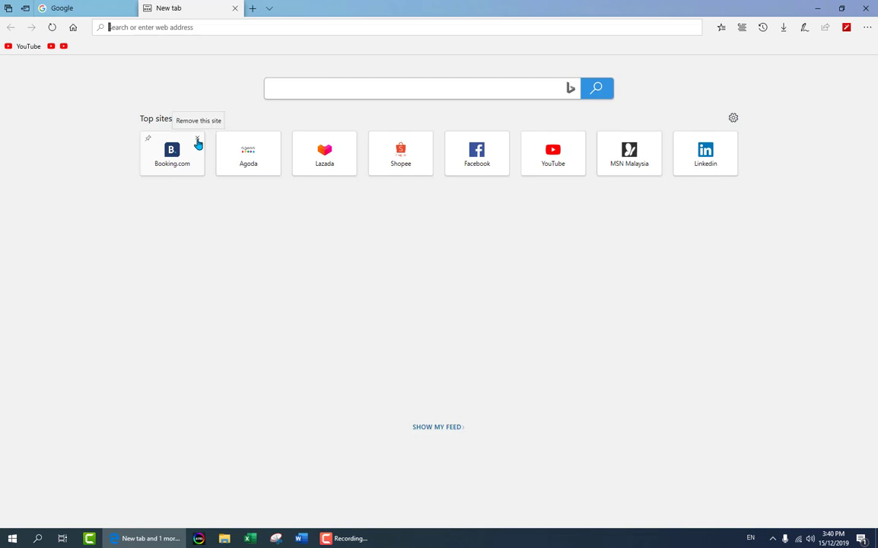
pyautogui.click(197, 140)
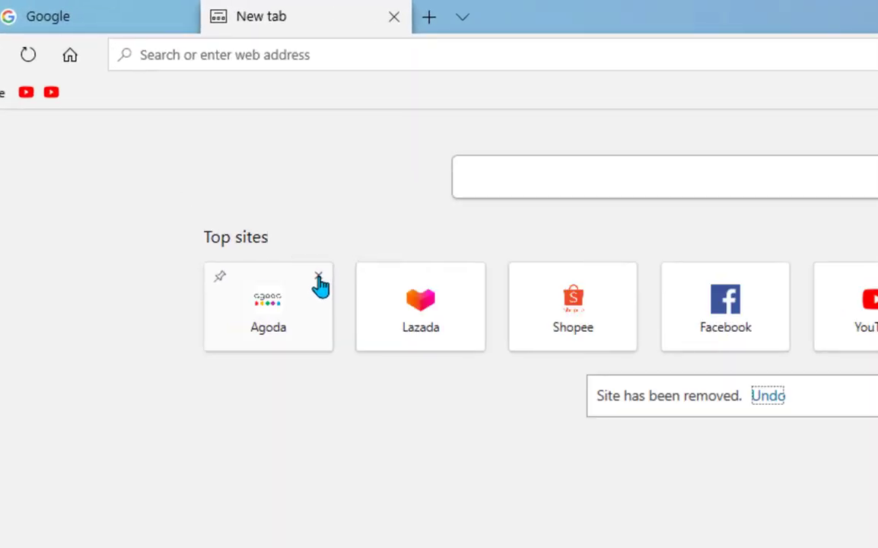
pyautogui.click(320, 279)
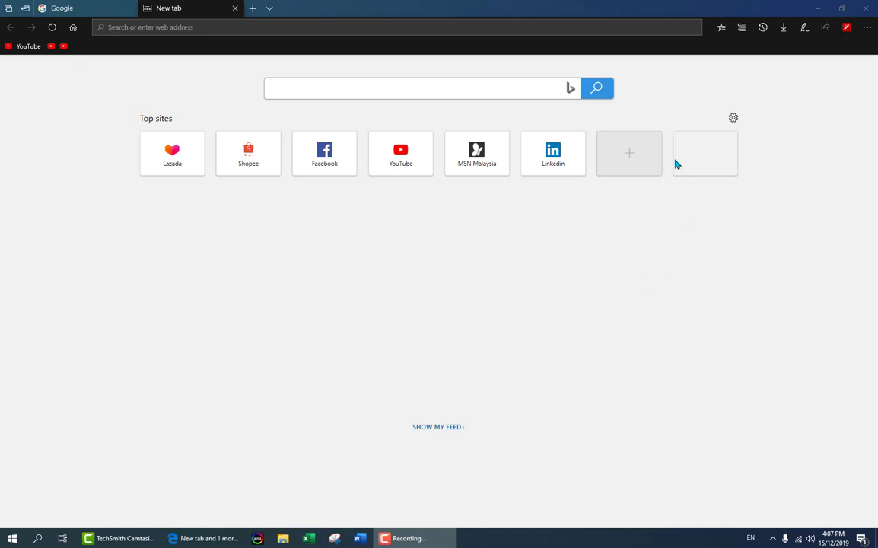
# In the new-tab Customise settings, keep Malaysia (English) and confirm Reset to default settings
pyautogui.click(733, 120)
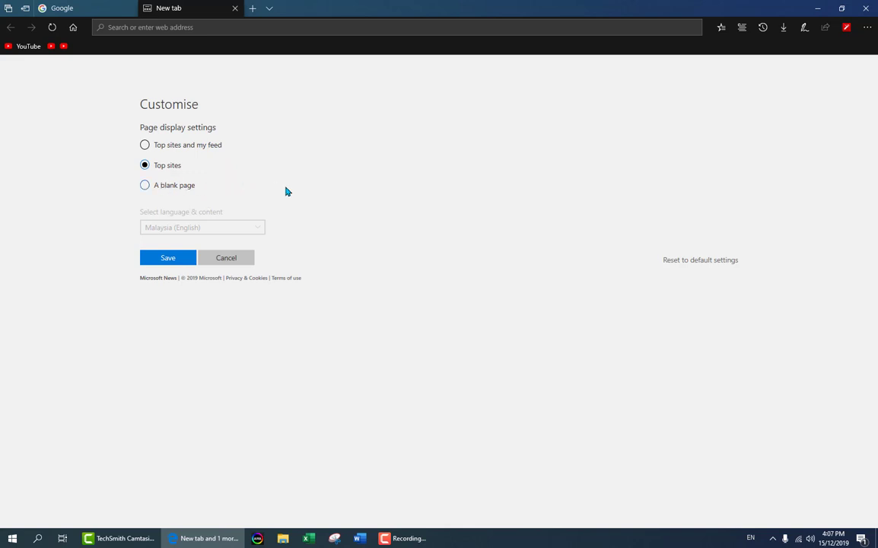
pyautogui.click(145, 146)
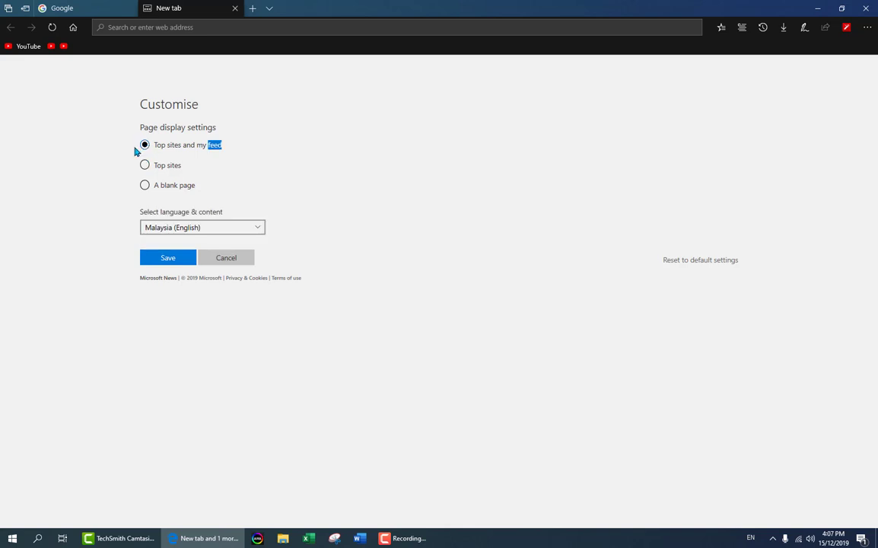
pyautogui.click(258, 229)
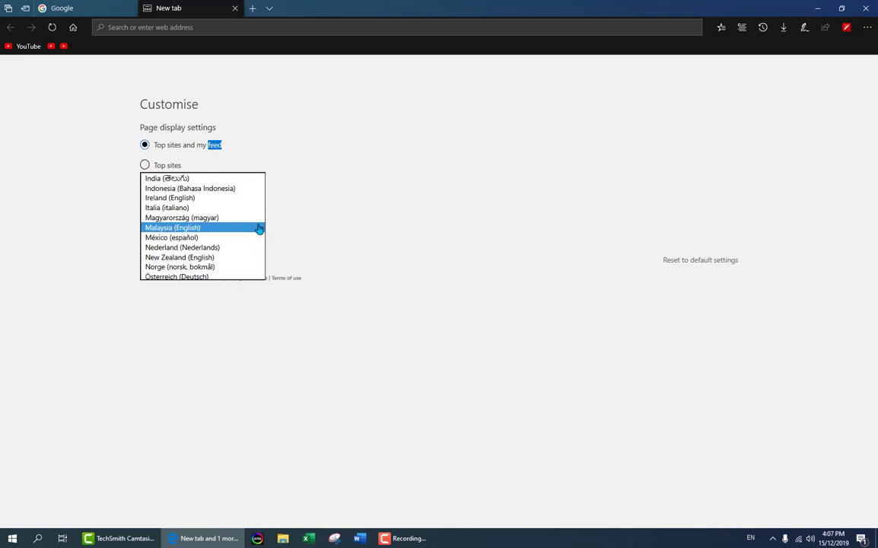
pyautogui.click(382, 202)
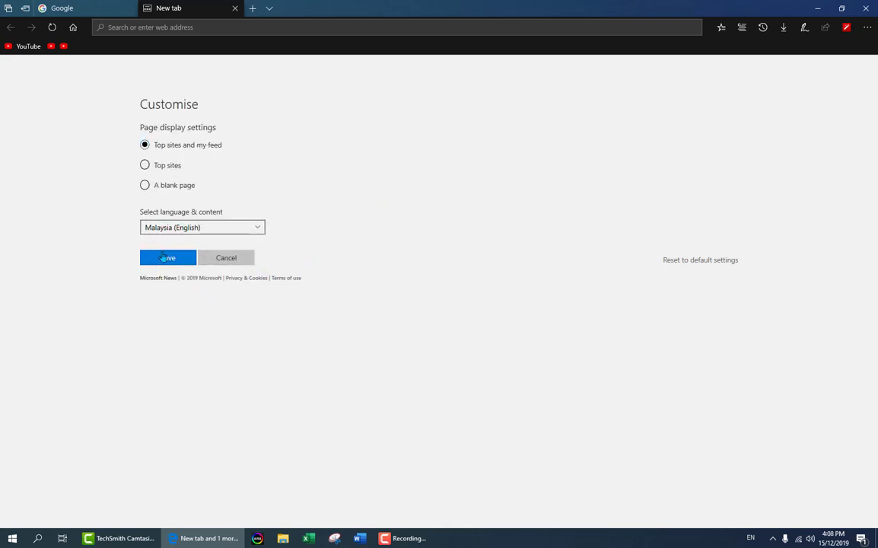
pyautogui.click(708, 261)
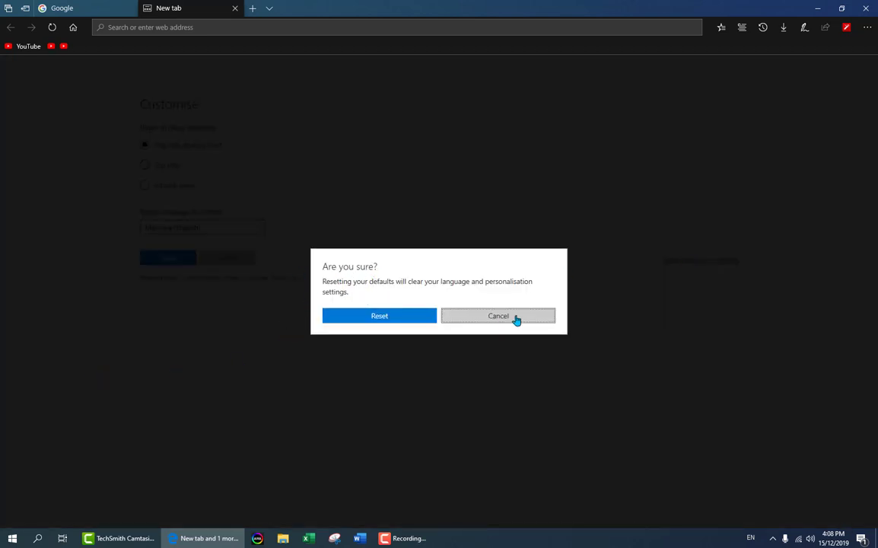
pyautogui.click(379, 318)
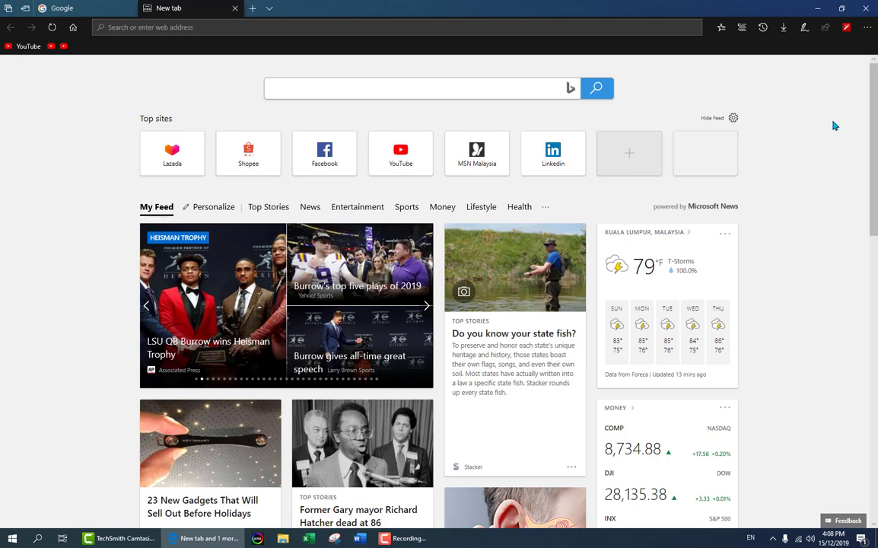
# Choose the 'Top sites' only layout for new tabs and save it
pyautogui.click(733, 118)
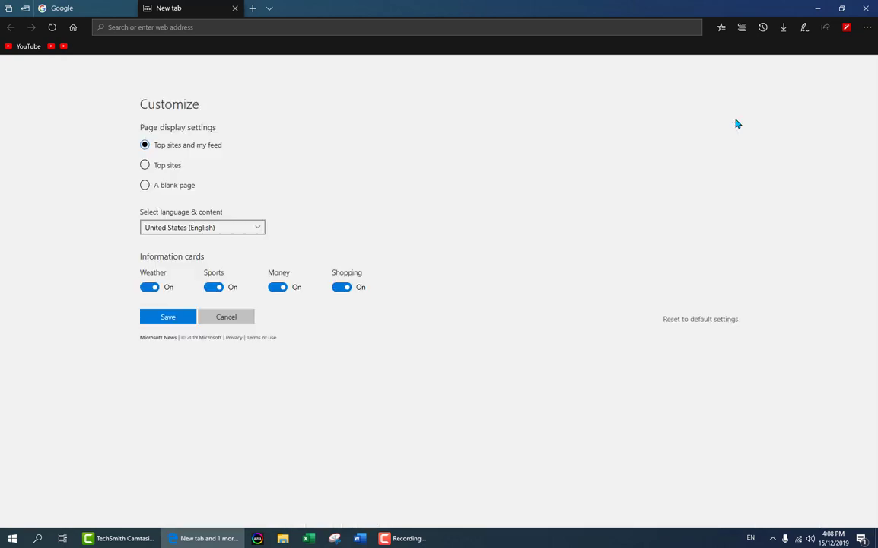
pyautogui.click(144, 167)
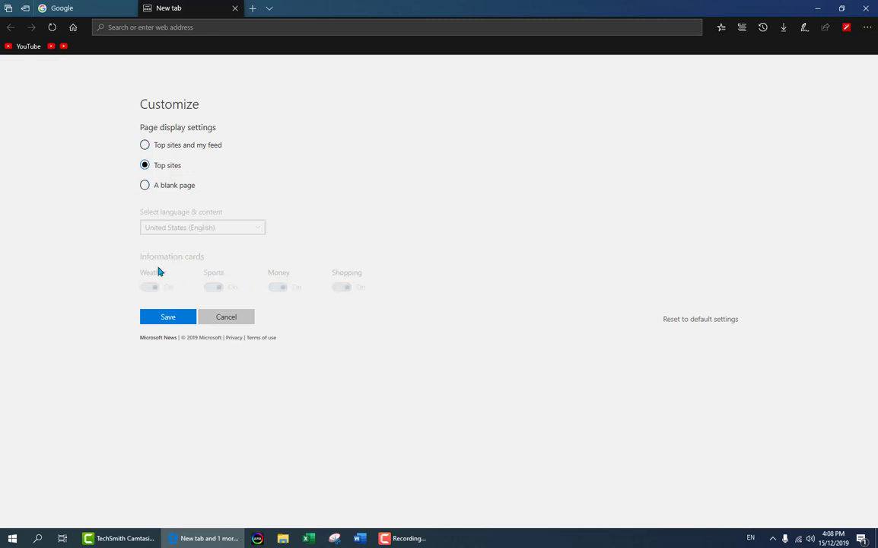
pyautogui.click(144, 145)
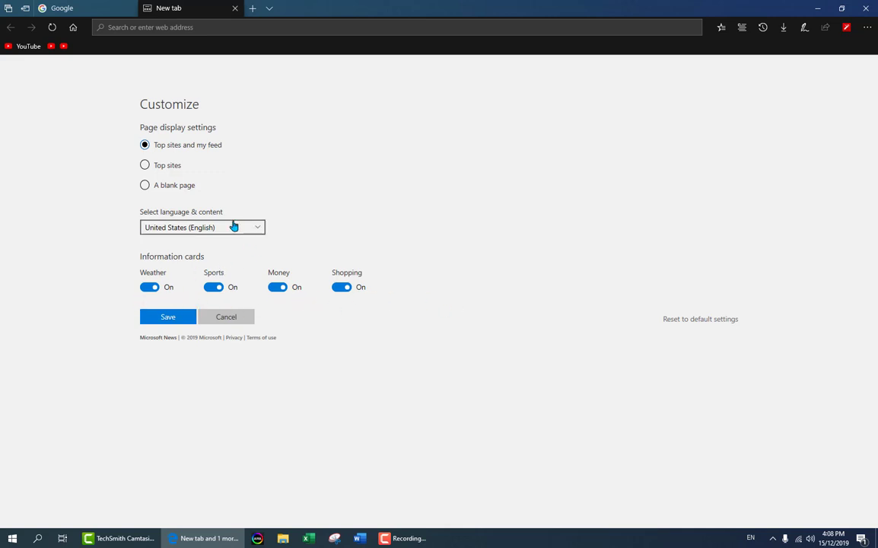
pyautogui.click(146, 166)
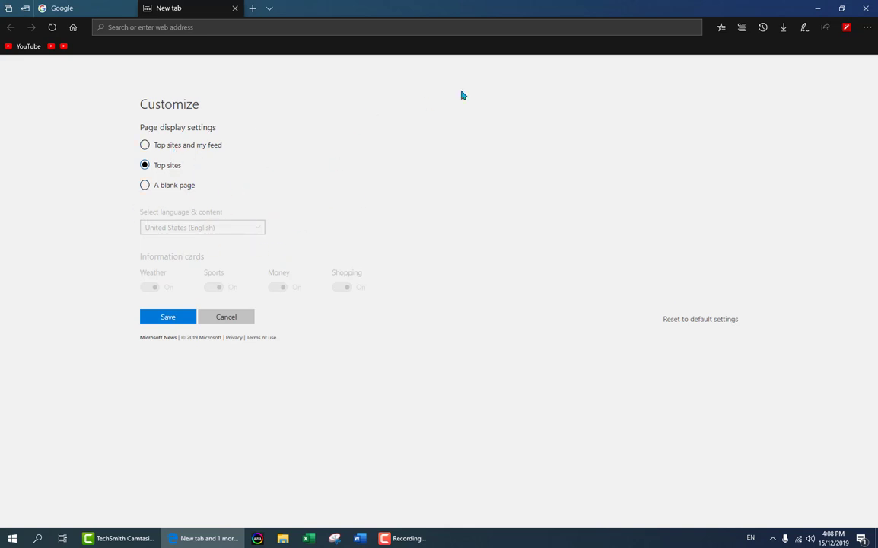
pyautogui.click(164, 319)
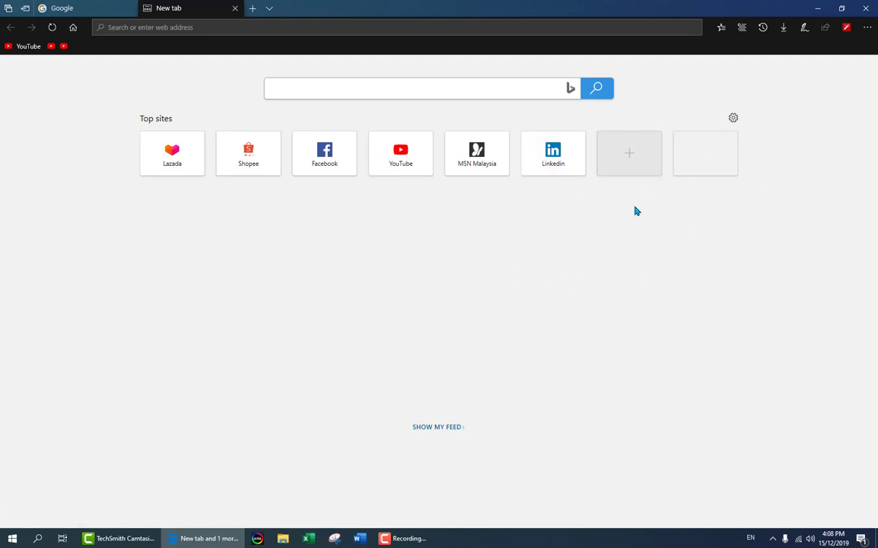
# Add a custom top site with the pasted YouTube 10k TECH channel search address
pyautogui.click(635, 156)
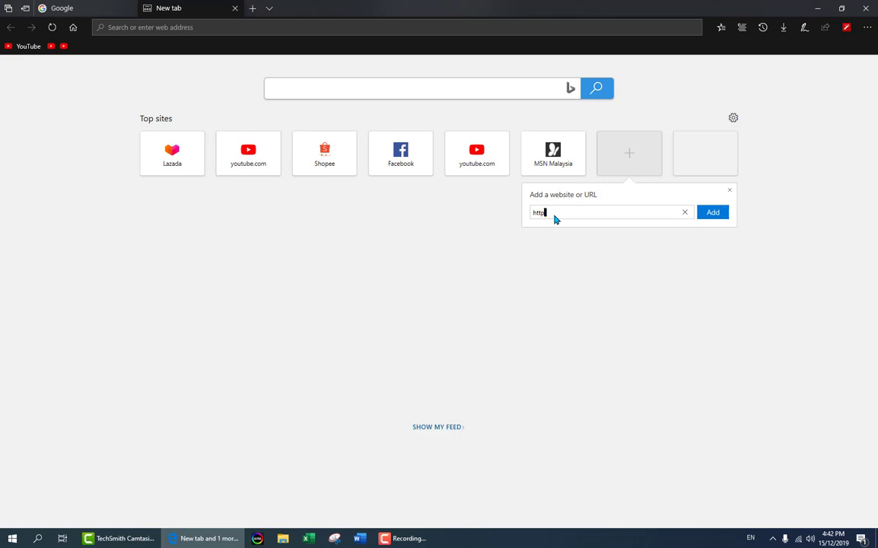
pyautogui.press('BackSpace')
pyautogui.press('BackSpace')
pyautogui.press('BackSpace')
pyautogui.press('BackSpace')
pyautogui.write('https://www.youtube.com/results?search_query=UCR5BydiZAfcuOyWzH_3XUmw')
pyautogui.click(712, 216)
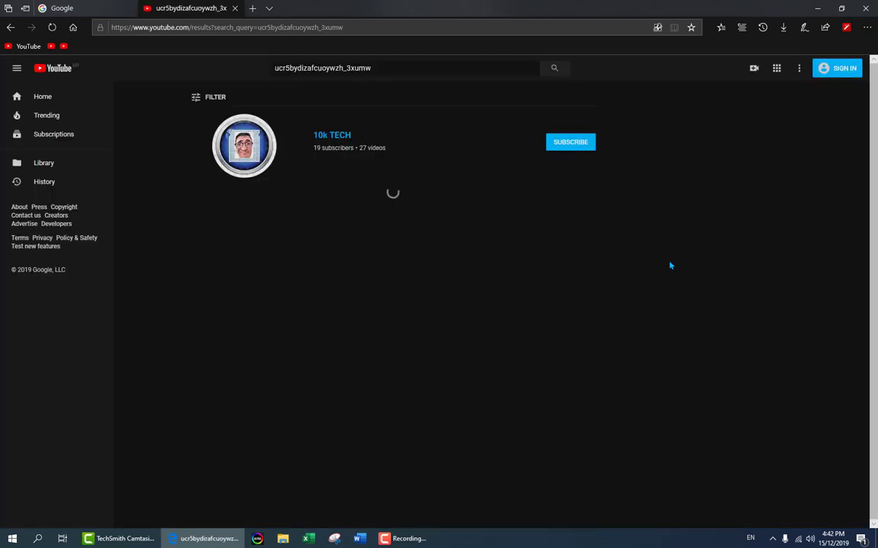
# Open the 10k TECH channel page and browse its VIDEOS tab
pyautogui.click(322, 138)
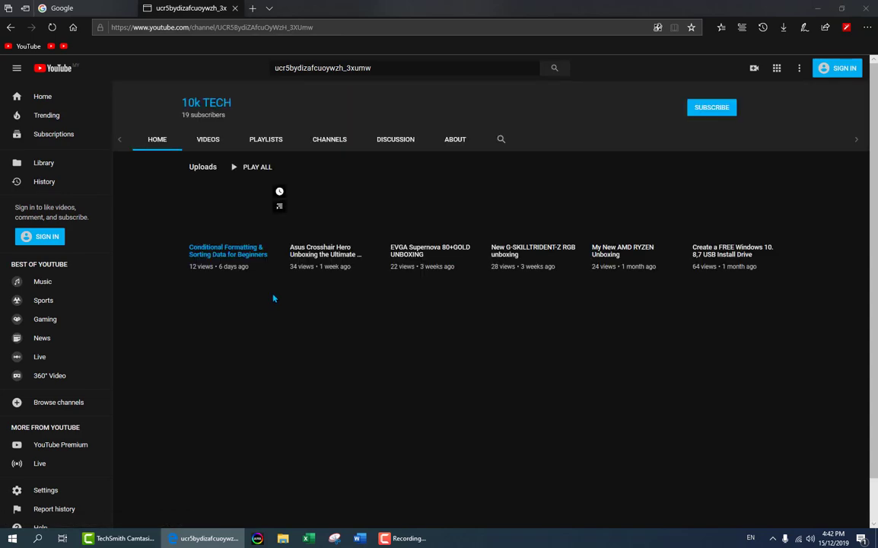
pyautogui.click(262, 141)
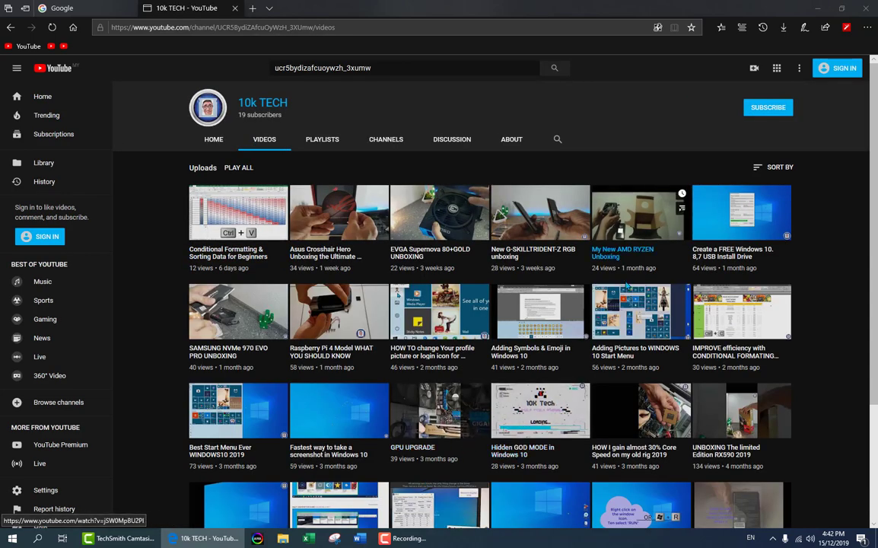
pyautogui.scroll(-2, 706, 305)
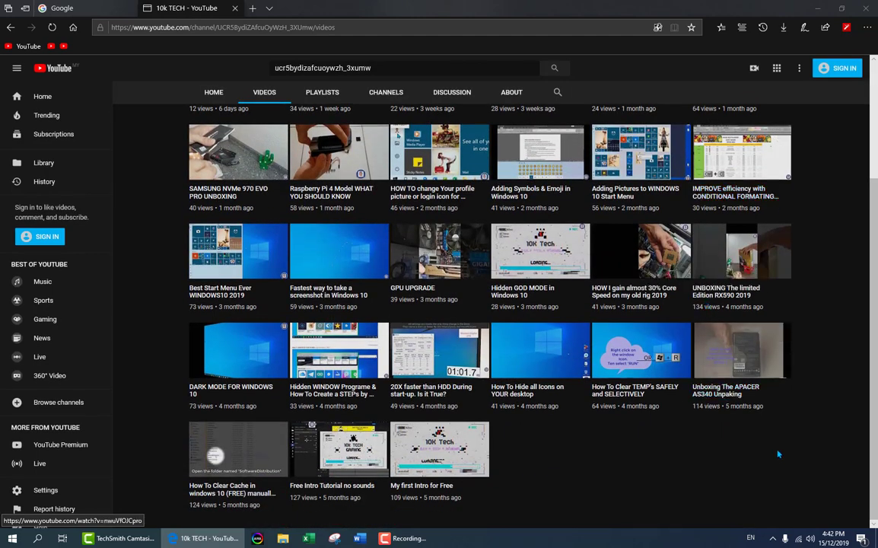
pyautogui.scroll(2, 777, 481)
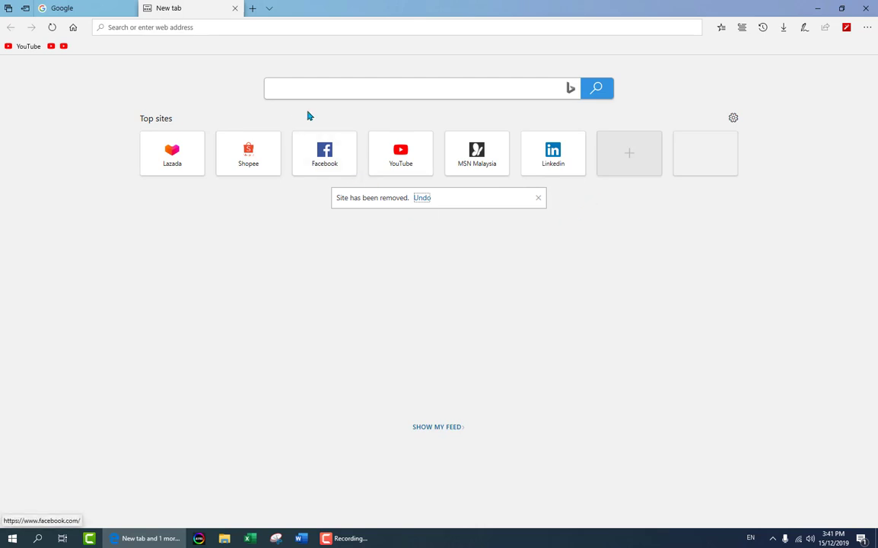
# Select Dark from the 'Choose a theme' list in Edge's General settings
pyautogui.click(868, 27)
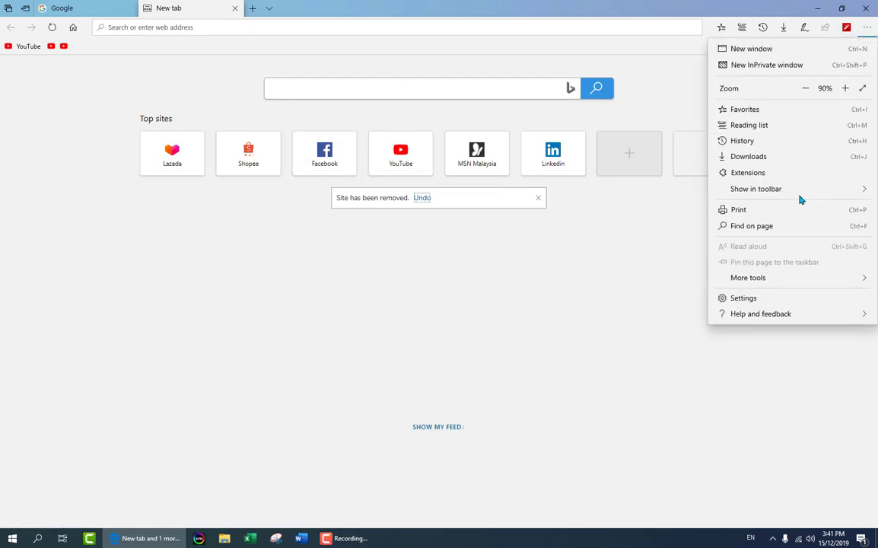
pyautogui.click(754, 298)
pyautogui.click(856, 142)
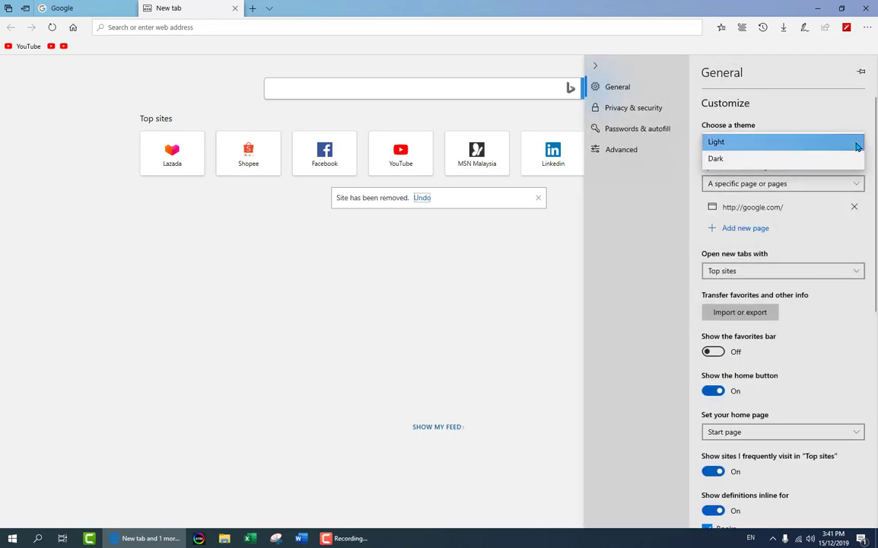
pyautogui.click(791, 160)
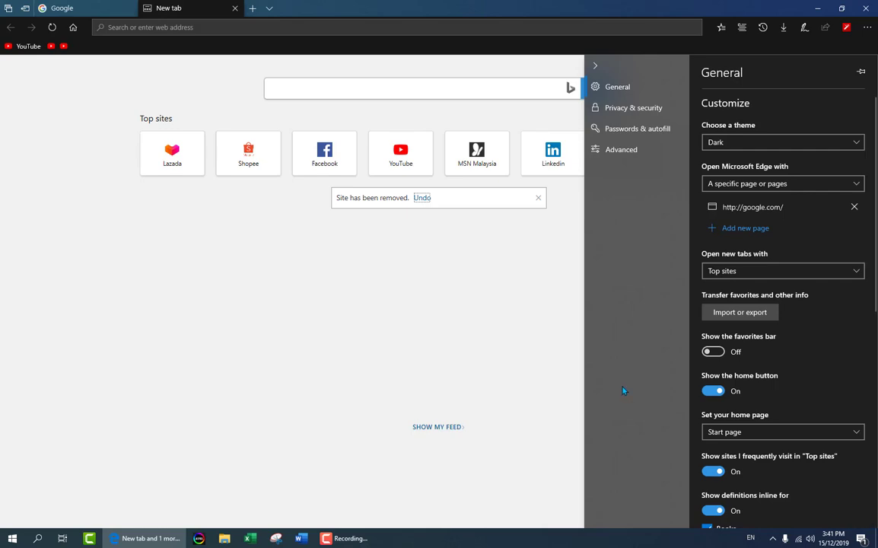
# Dismiss the Settings flyout and close Edge, confirming 'Close all' tabs
pyautogui.click(510, 343)
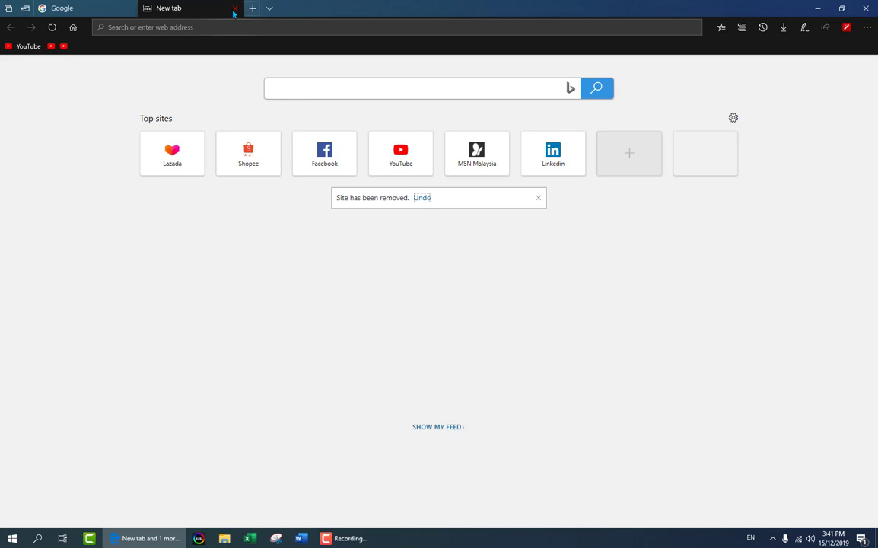
pyautogui.click(866, 9)
pyautogui.click(381, 296)
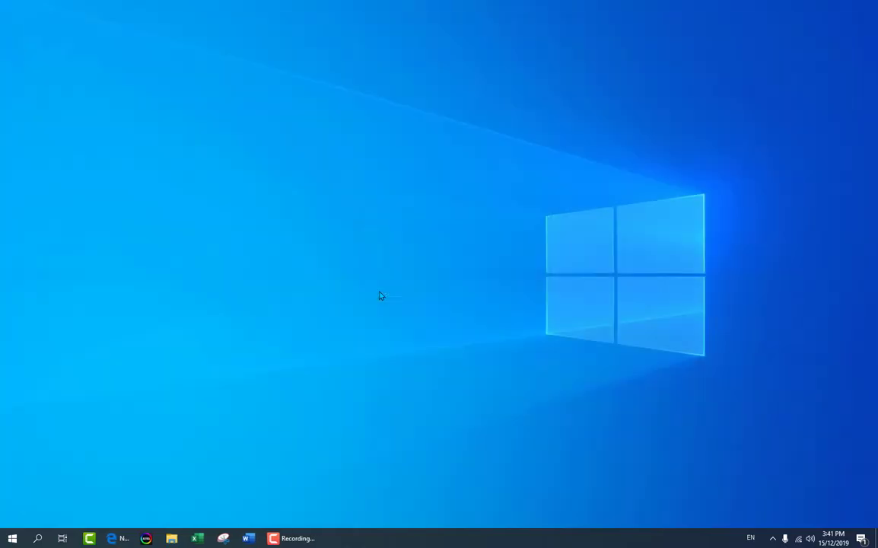